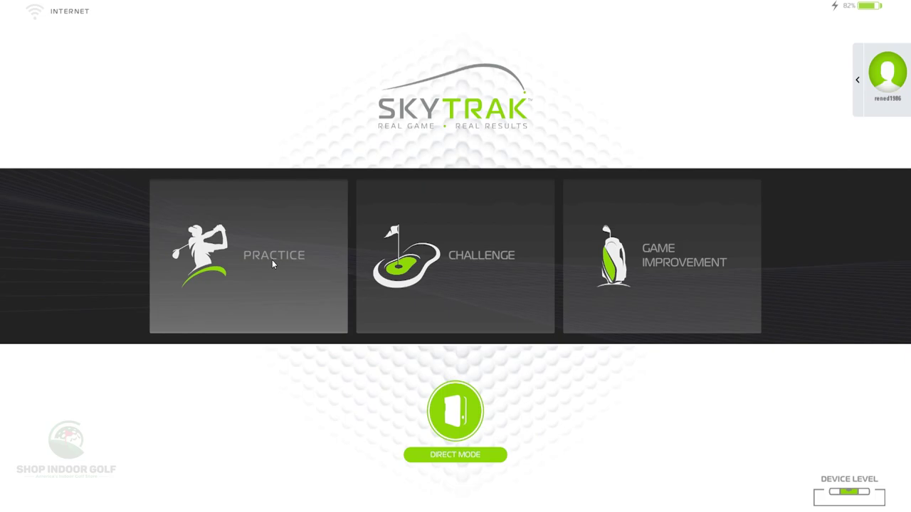
# Step: Launch the SkyTrak v4.0 practice range session from the beta forum post
pyautogui.click(272, 260)
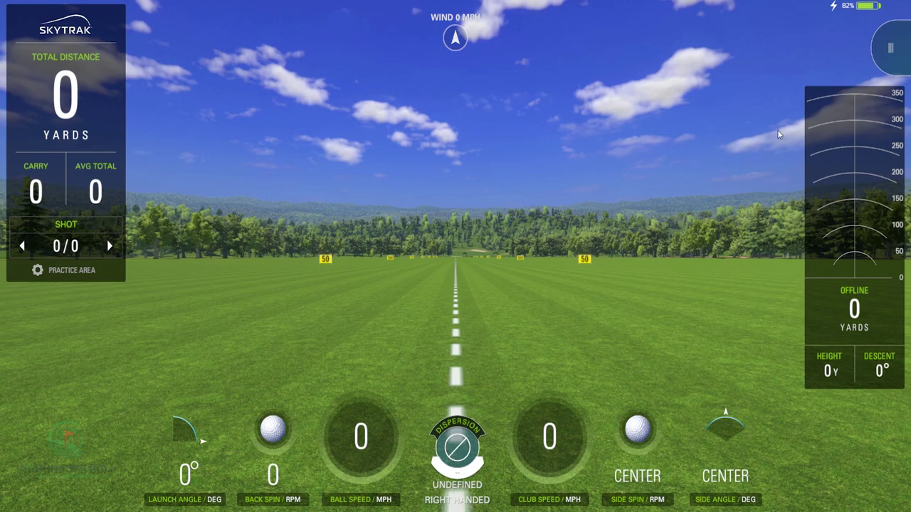
# Step: Open Session Settings from the round menu at the top right of the range
pyautogui.click(892, 47)
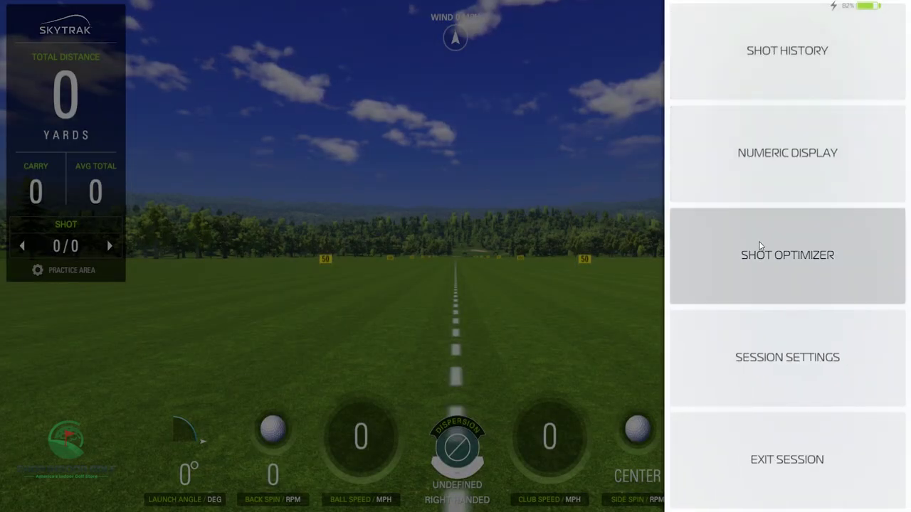
pyautogui.click(767, 345)
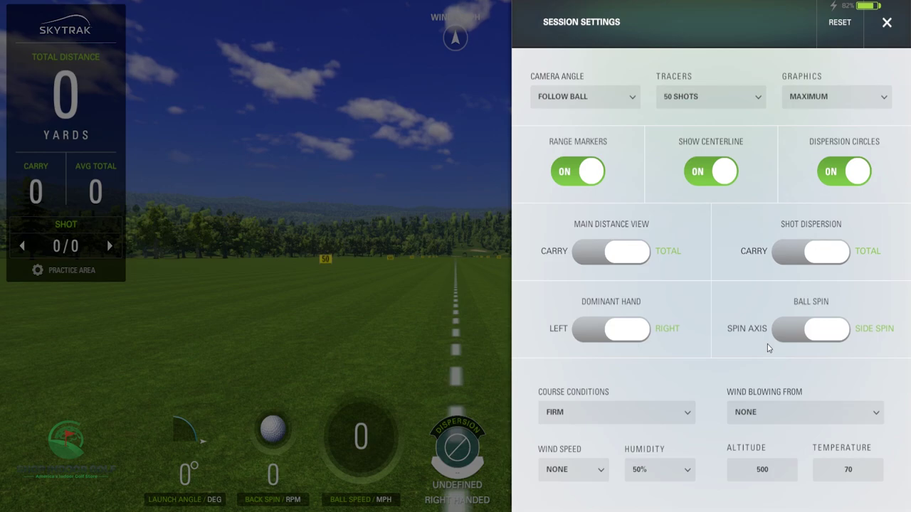
# Step: Check dispersion circles, Follow Ball camera angle and 50-shot tracers, leaving them unchanged
pyautogui.click(823, 181)
pyautogui.click(823, 181)
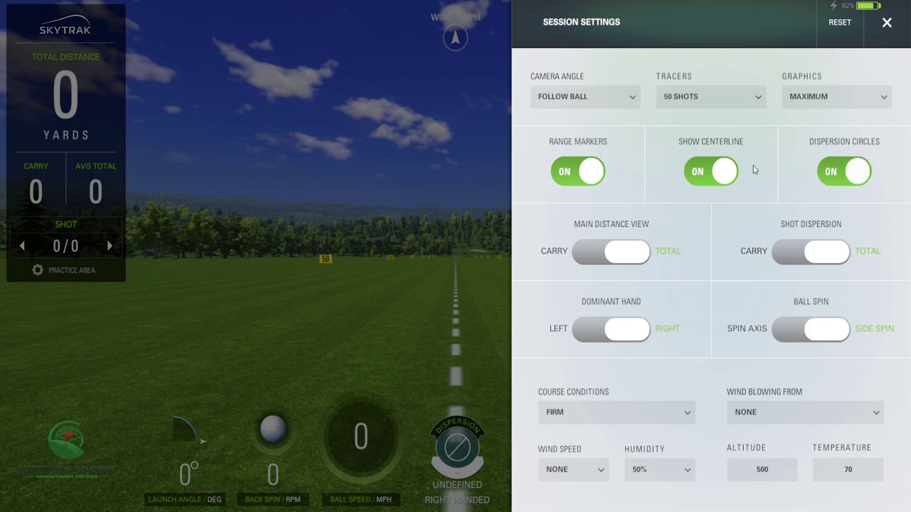
pyautogui.click(604, 100)
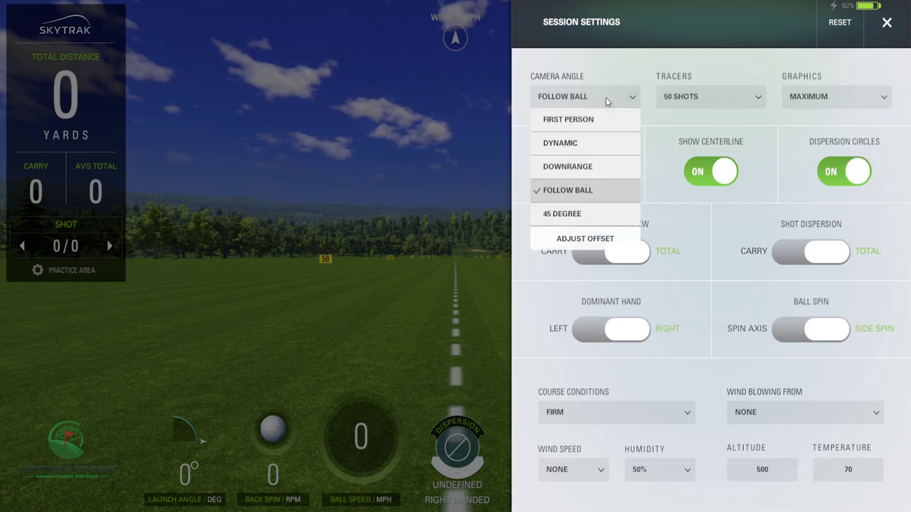
pyautogui.click(698, 102)
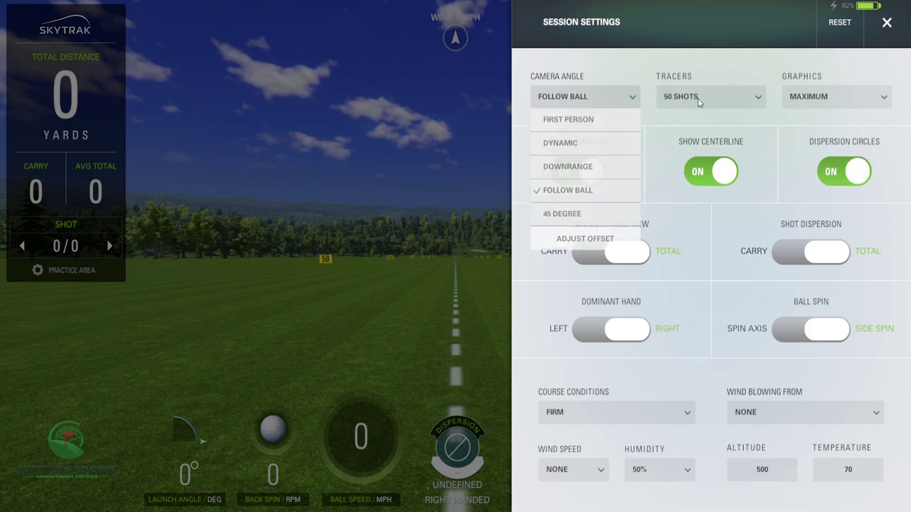
pyautogui.click(699, 102)
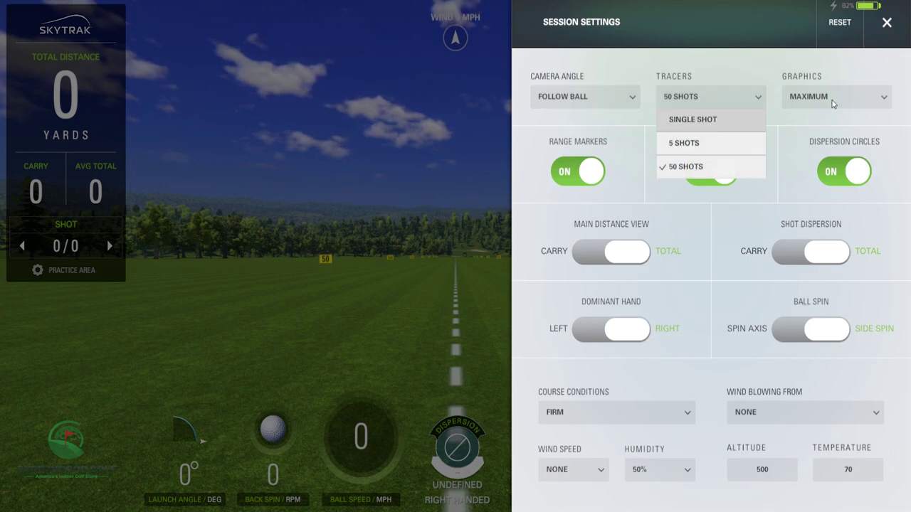
pyautogui.click(832, 104)
# Step: Set graphics quality to Low, then close Session Settings and the side menu
pyautogui.click(832, 100)
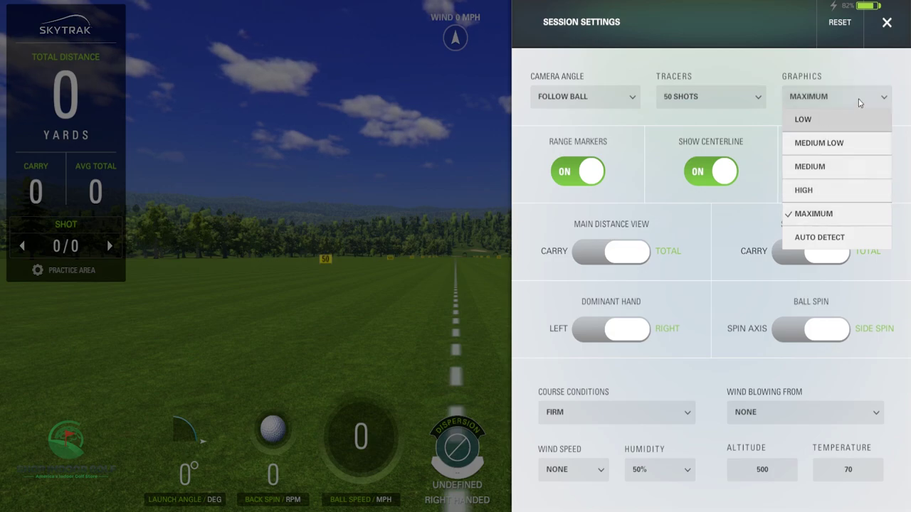
pyautogui.click(823, 224)
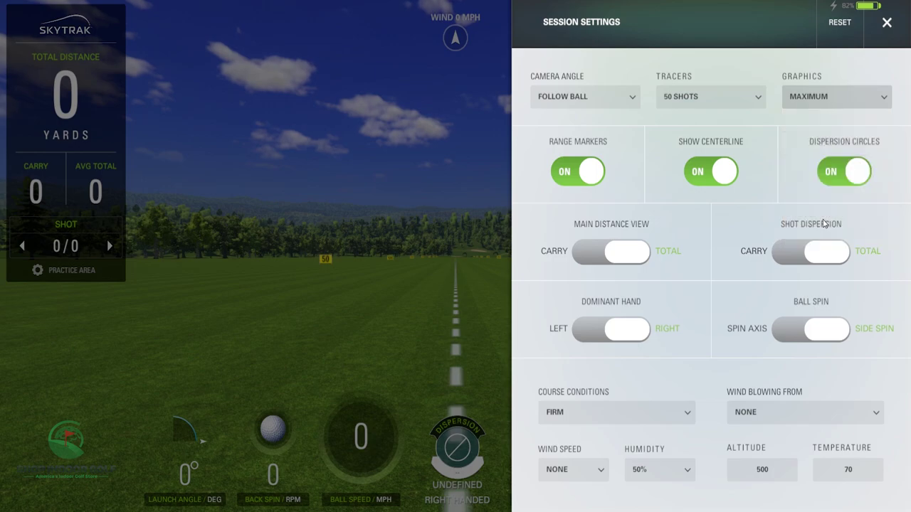
pyautogui.click(832, 101)
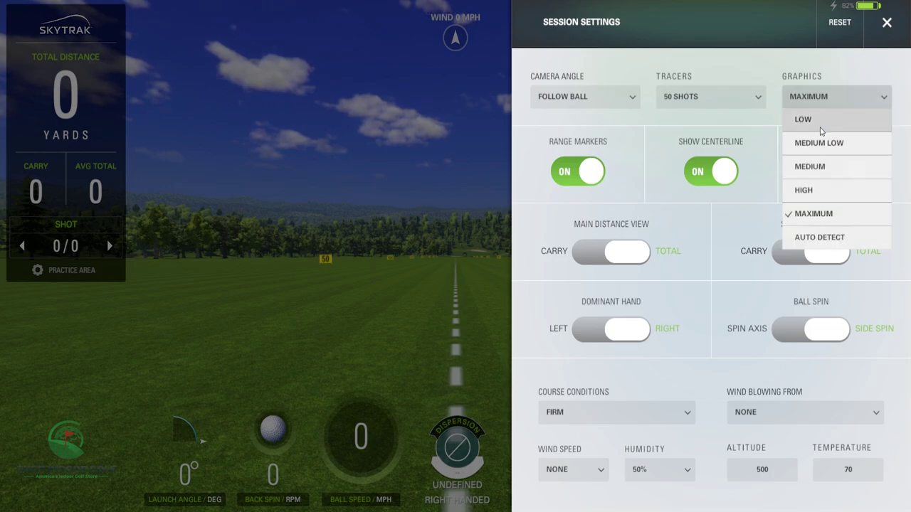
pyautogui.click(822, 121)
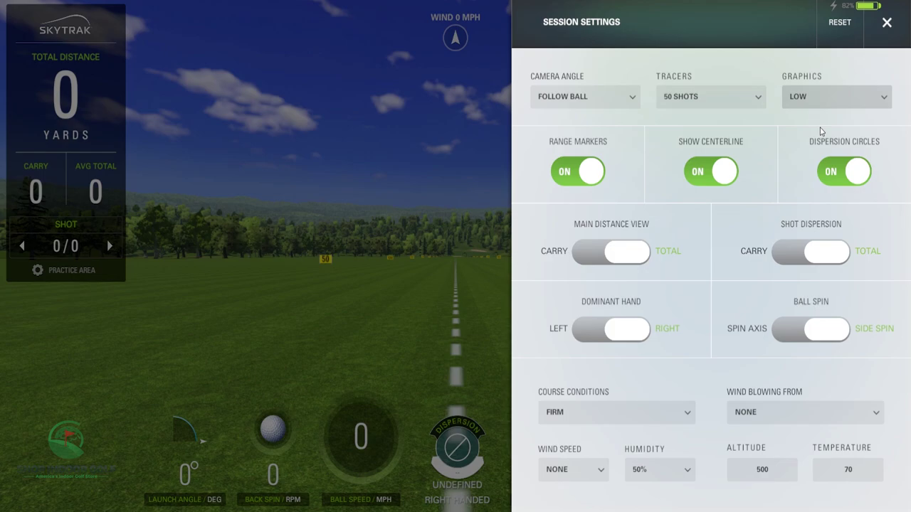
pyautogui.click(495, 169)
pyautogui.click(496, 167)
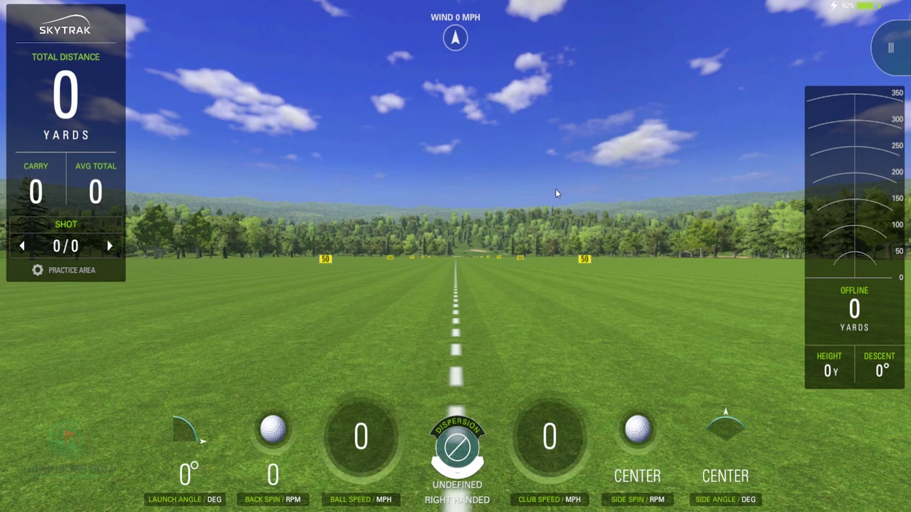
# Step: Reopen Session Settings and leave the ball spin display on Side Spin
pyautogui.click(894, 41)
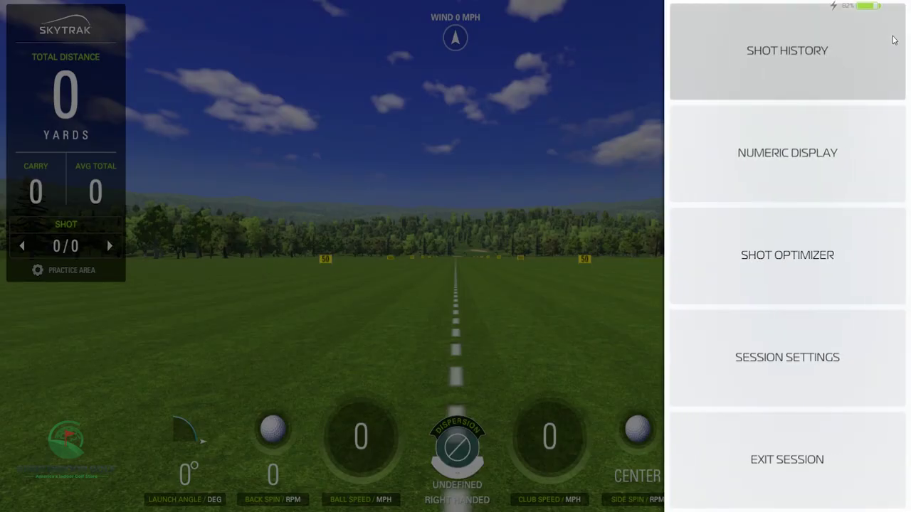
pyautogui.click(775, 328)
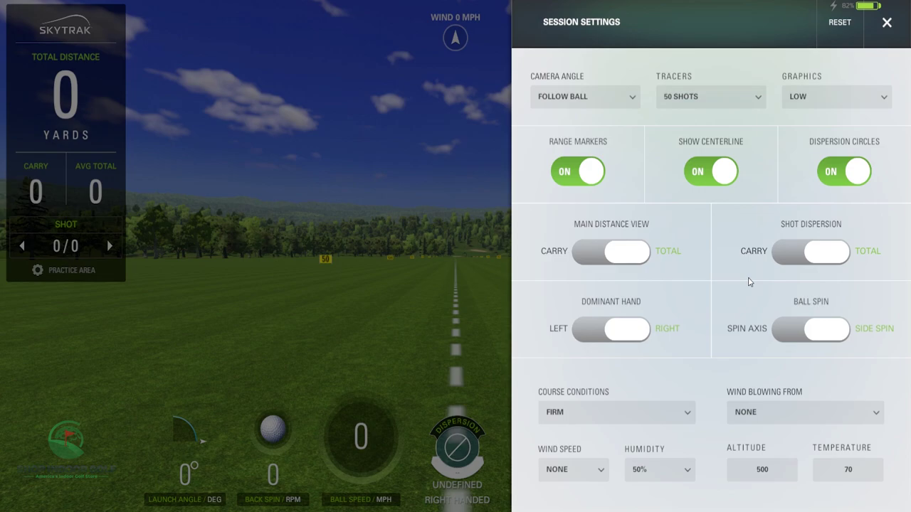
pyautogui.click(786, 333)
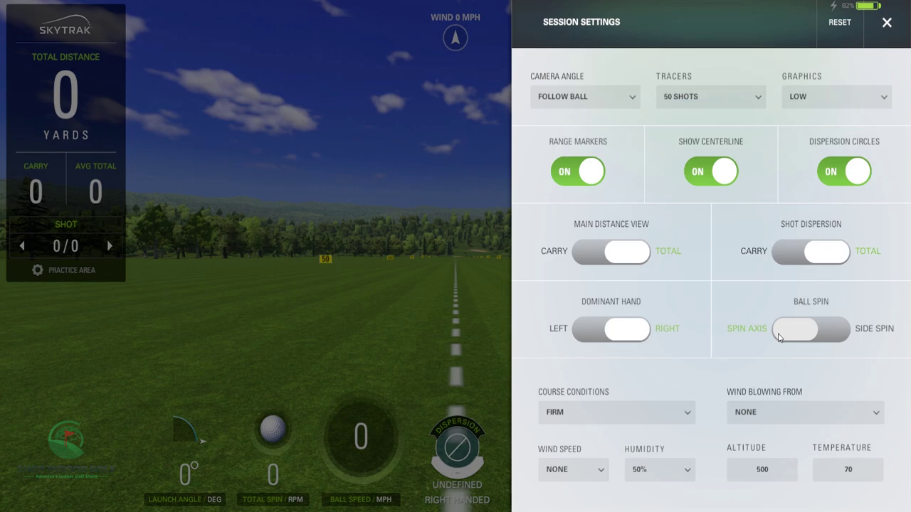
pyautogui.click(841, 329)
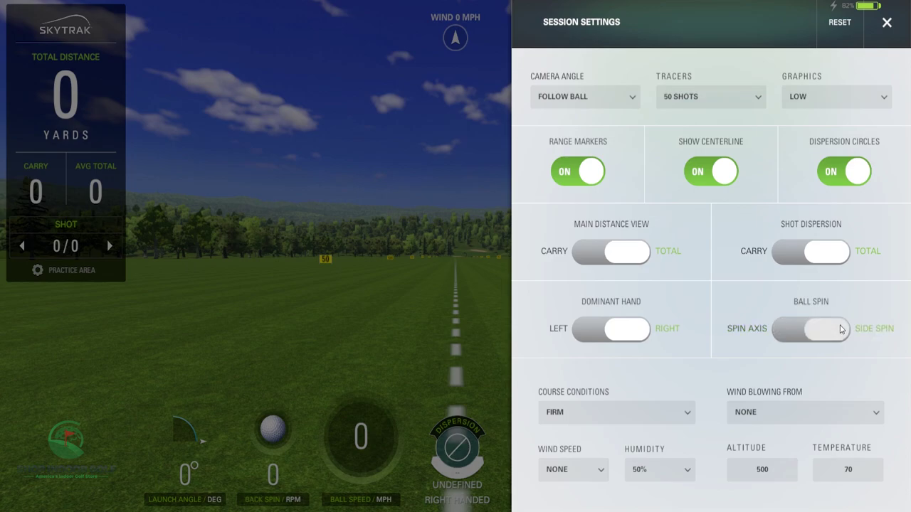
# Step: Keep course conditions FIRM and wind direction NONE, then close Session Settings
pyautogui.click(647, 422)
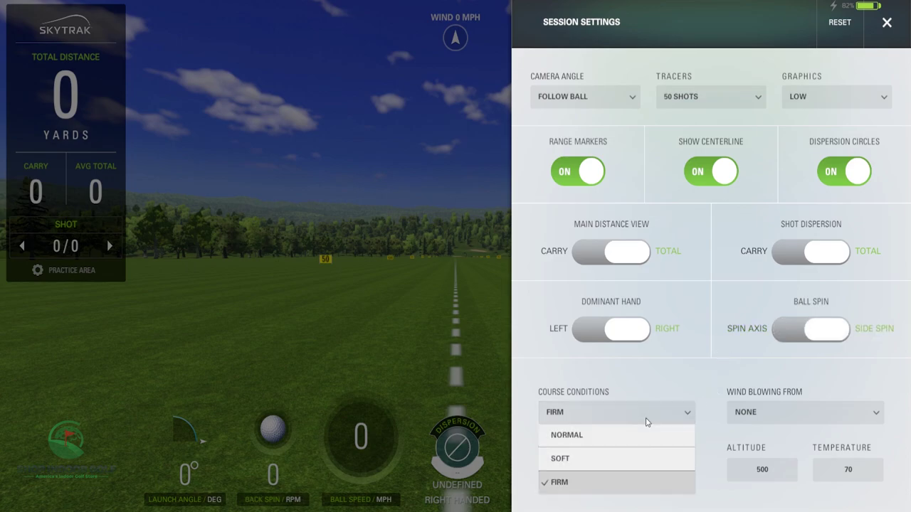
pyautogui.click(761, 418)
pyautogui.click(761, 417)
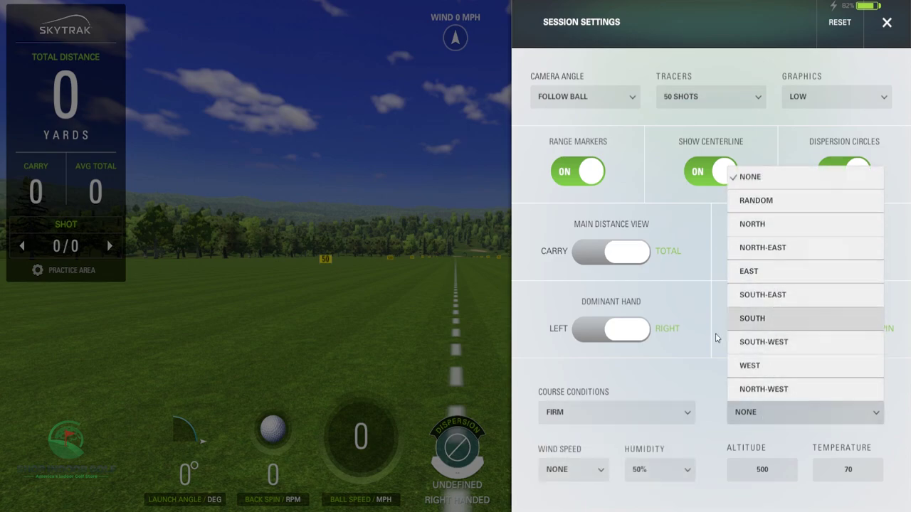
pyautogui.click(689, 393)
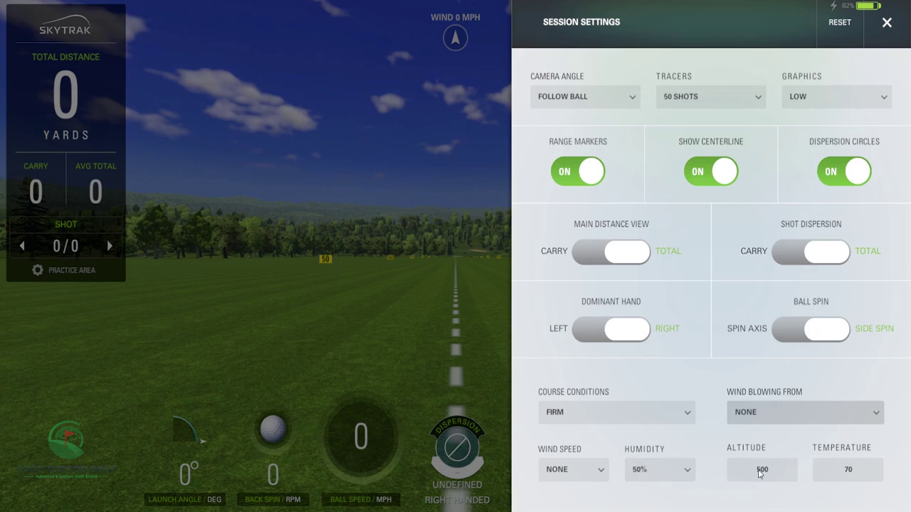
pyautogui.click(889, 26)
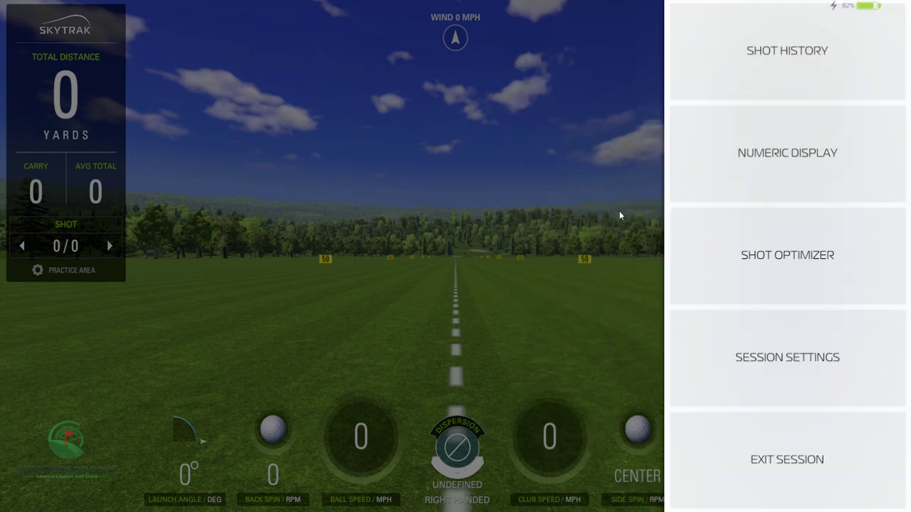
# Step: Look at the Shot Optimizer trajectory charts, then close them and dismiss the side menu
pyautogui.click(745, 263)
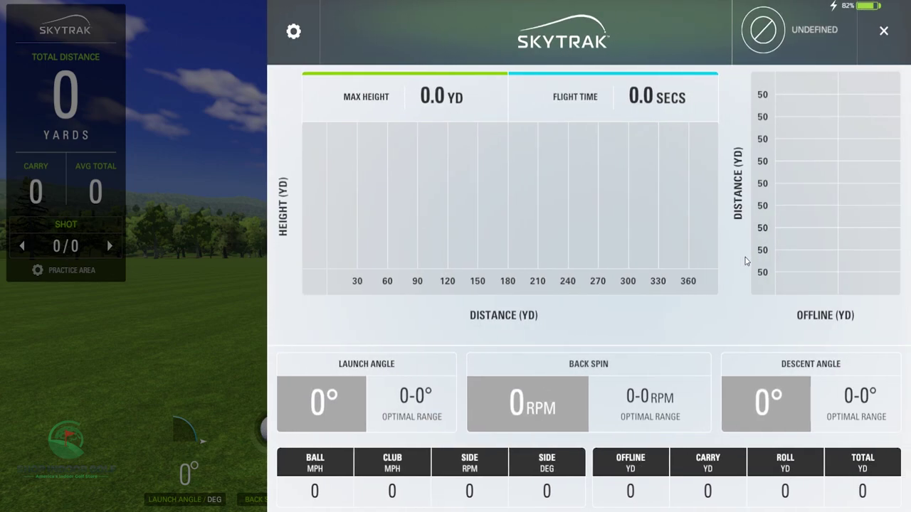
pyautogui.click(883, 31)
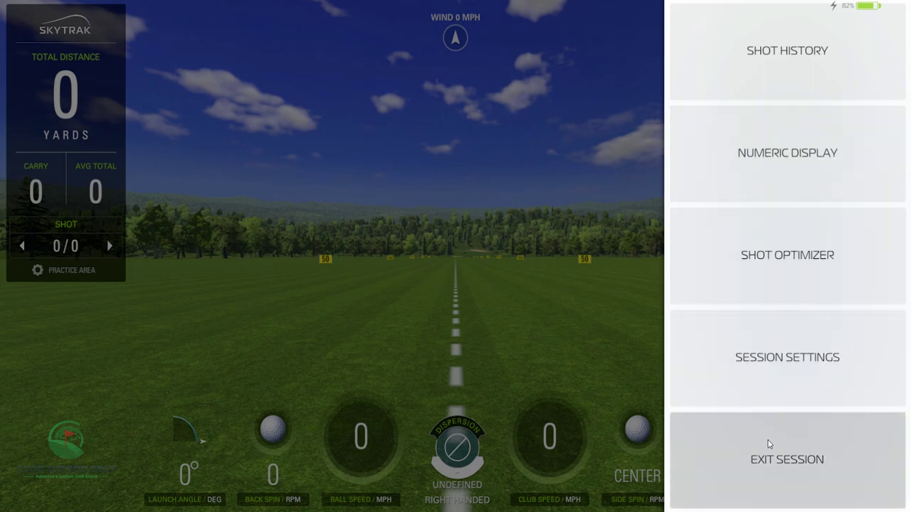
pyautogui.click(605, 311)
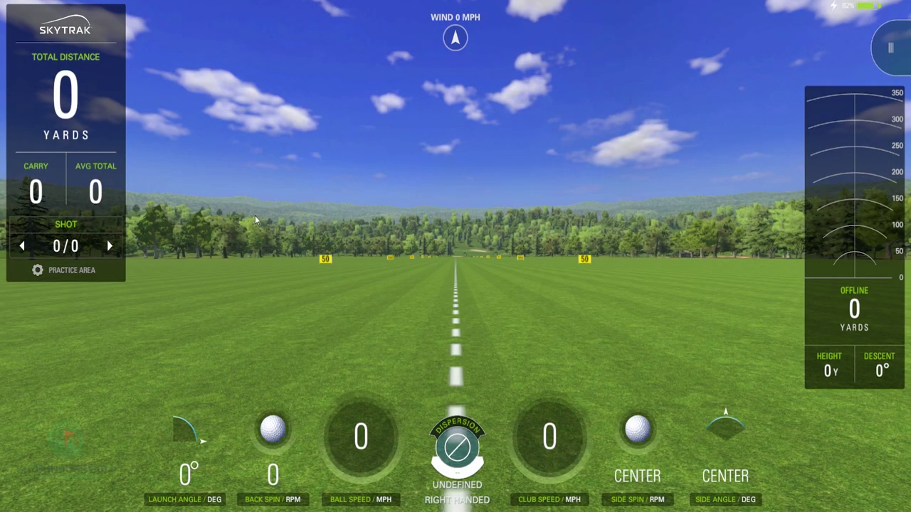
# Step: Choose the Greens practice area, pick the 8 HARD target and apply it at 101 yd
pyautogui.click(70, 271)
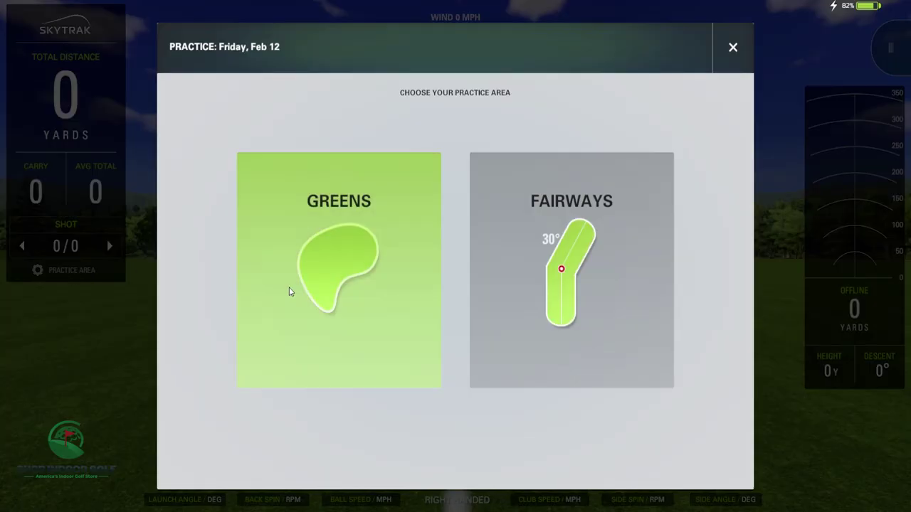
pyautogui.click(289, 291)
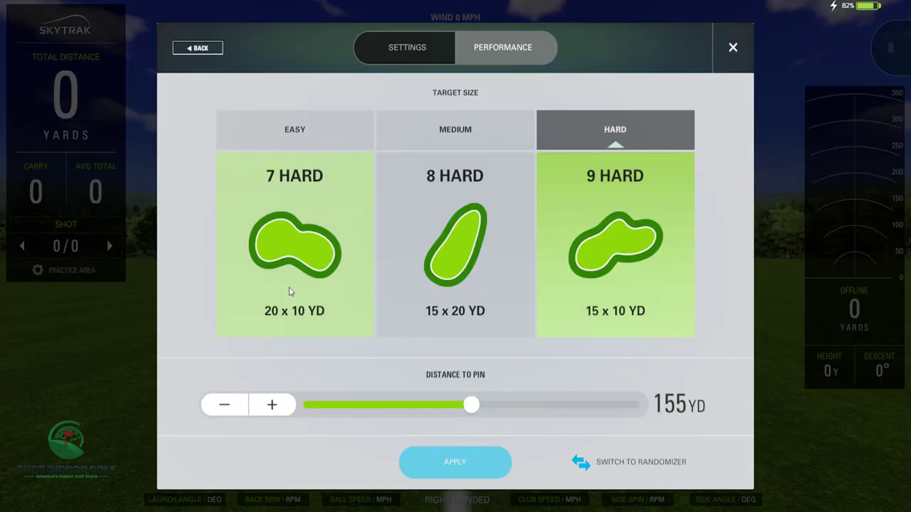
pyautogui.click(290, 135)
pyautogui.click(458, 130)
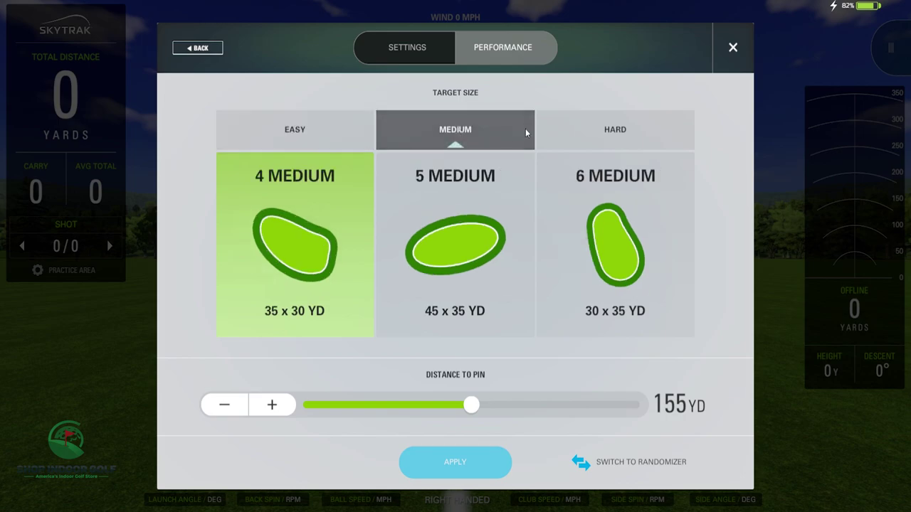
pyautogui.click(557, 133)
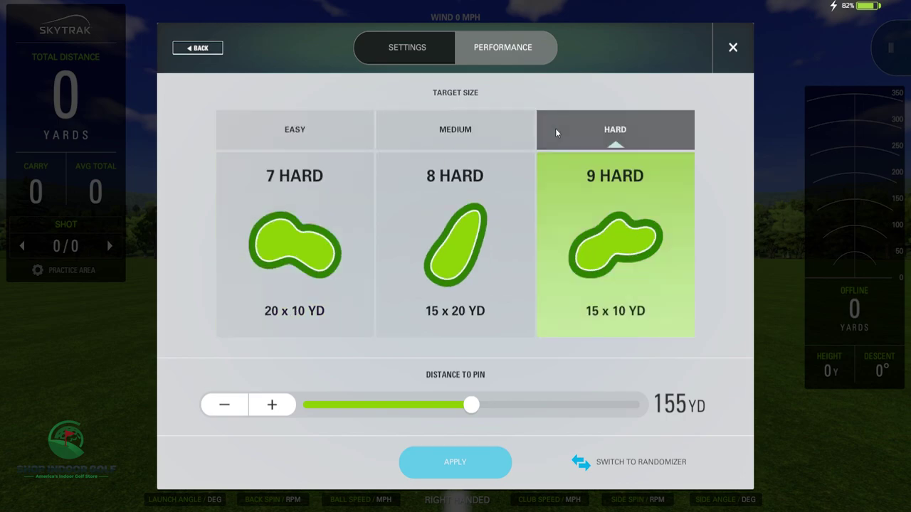
pyautogui.click(290, 132)
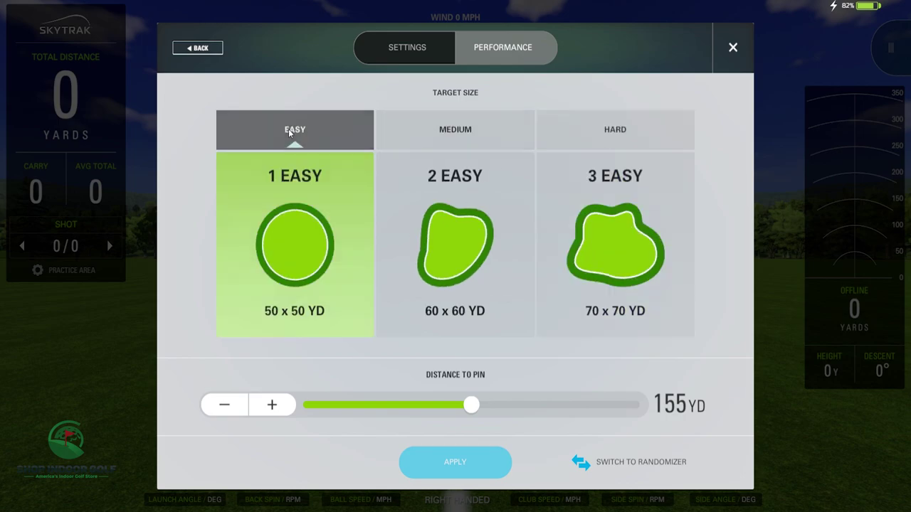
pyautogui.click(617, 138)
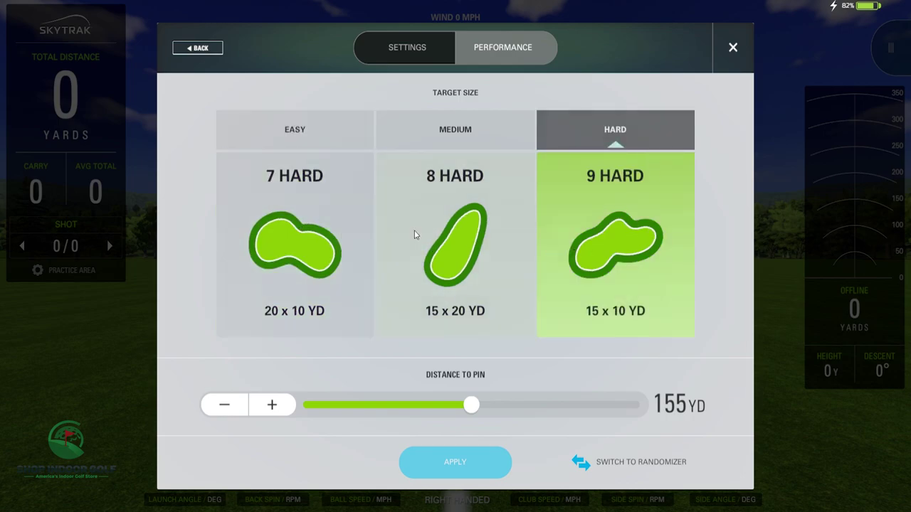
pyautogui.click(460, 242)
pyautogui.moveTo(471, 405); pyautogui.dragTo(412, 415)
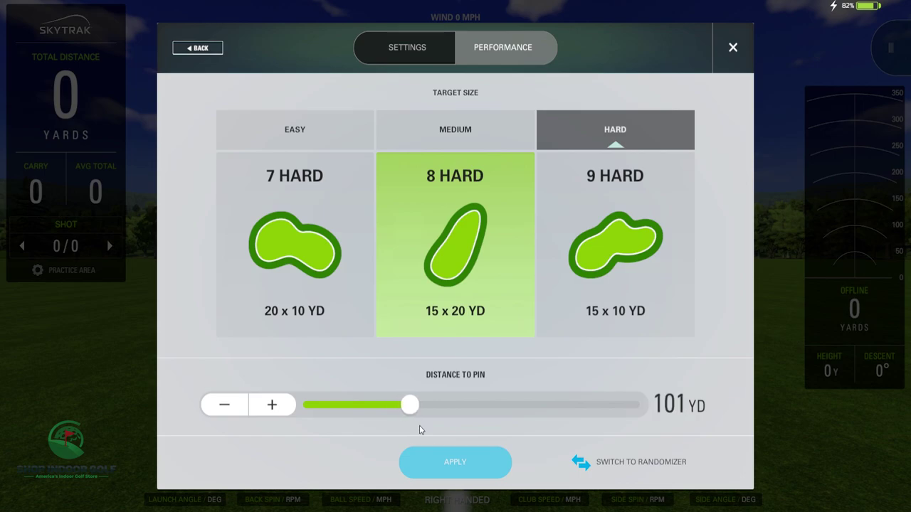
pyautogui.click(451, 464)
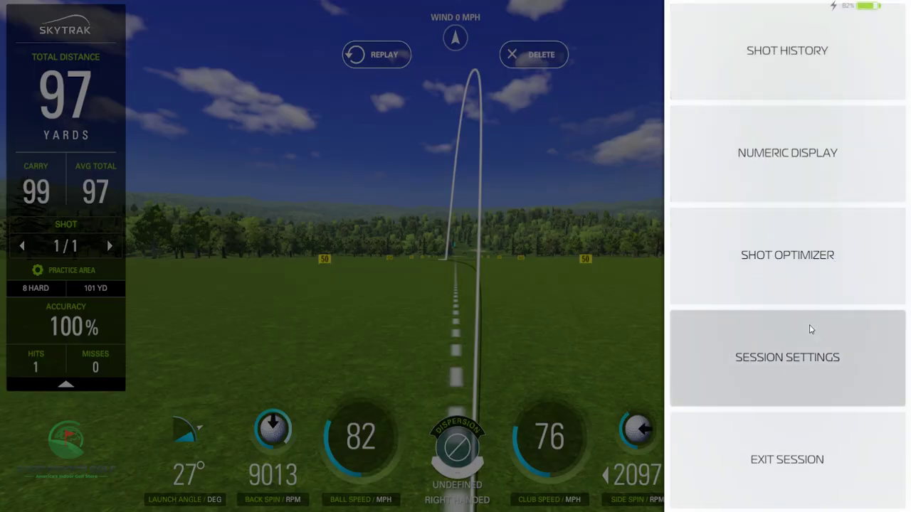
# Step: Set graphics quality to Maximum in Session Settings and return to the range
pyautogui.click(802, 349)
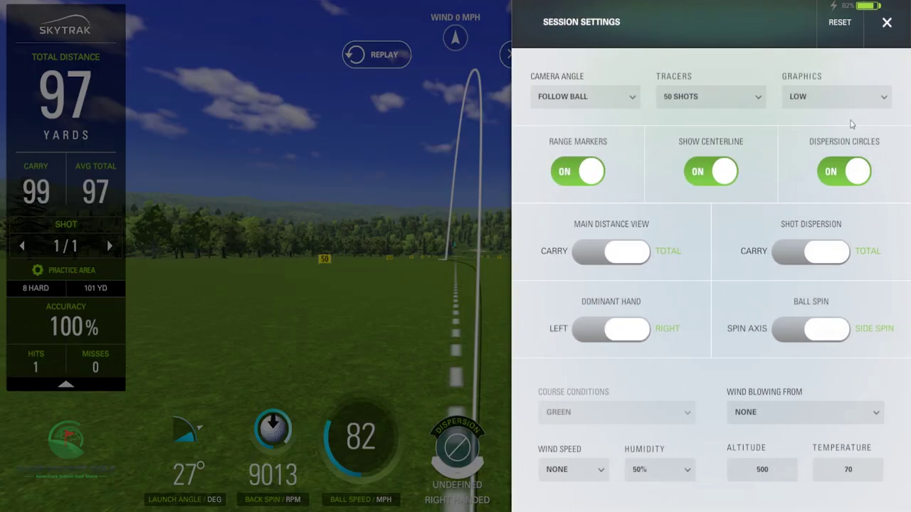
pyautogui.click(844, 99)
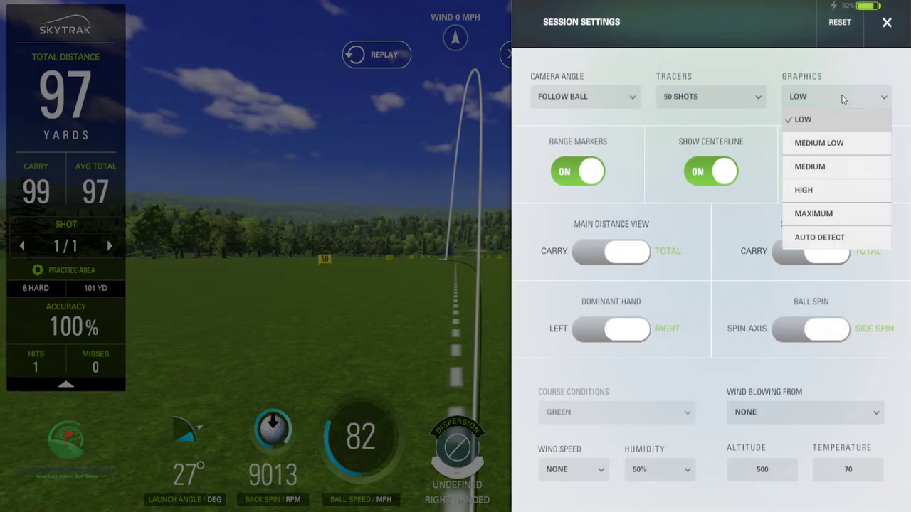
pyautogui.click(813, 217)
pyautogui.press('Escape')
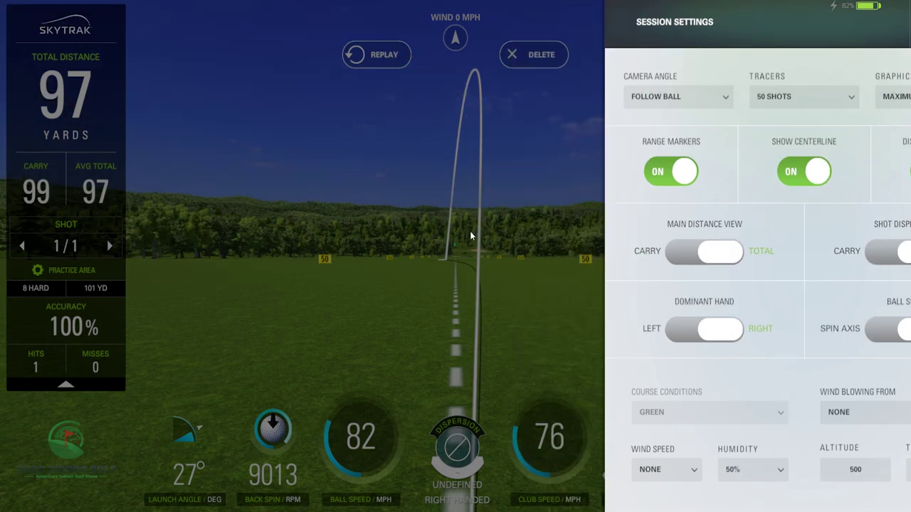
pyautogui.press('Escape')
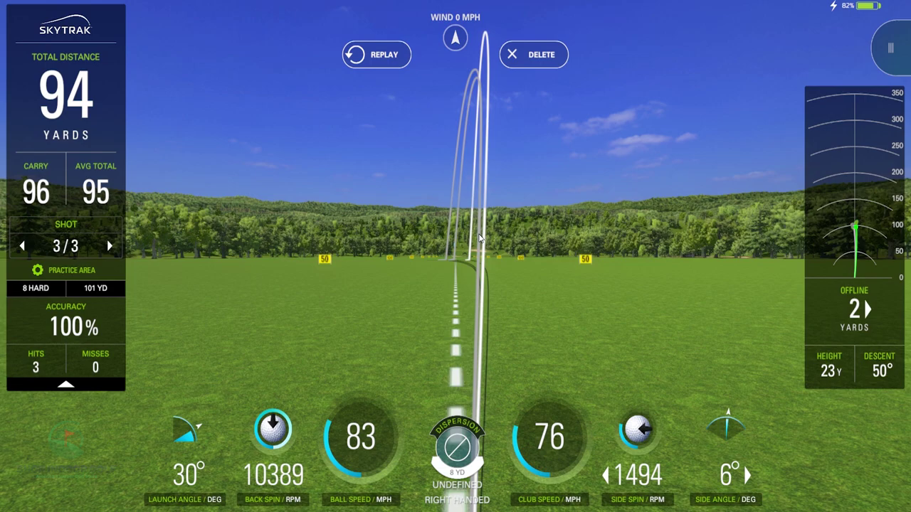
# Step: Replay the latest shot's flight, then replay the 107-yard fourth shot
pyautogui.click(382, 44)
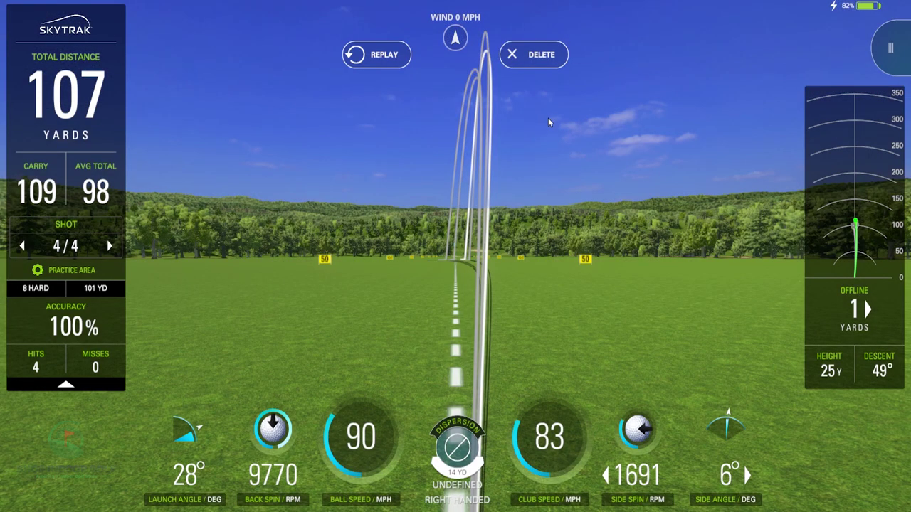
pyautogui.click(398, 57)
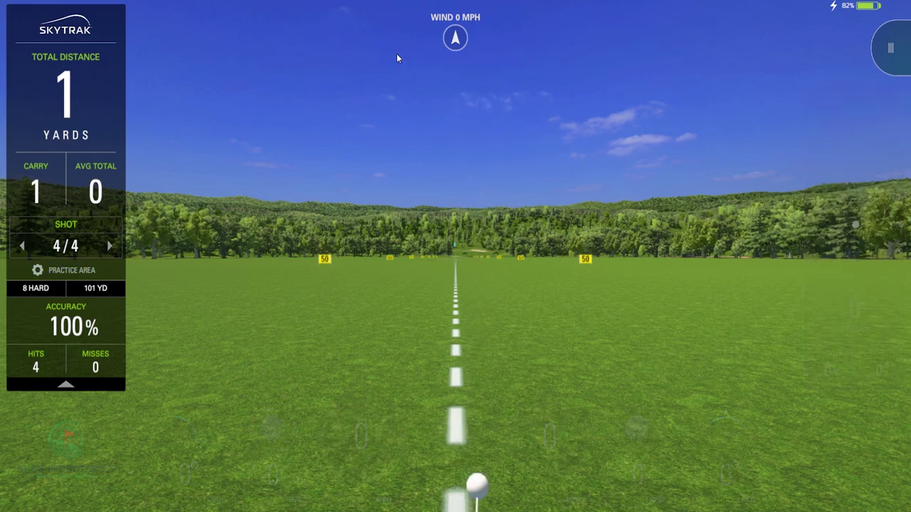